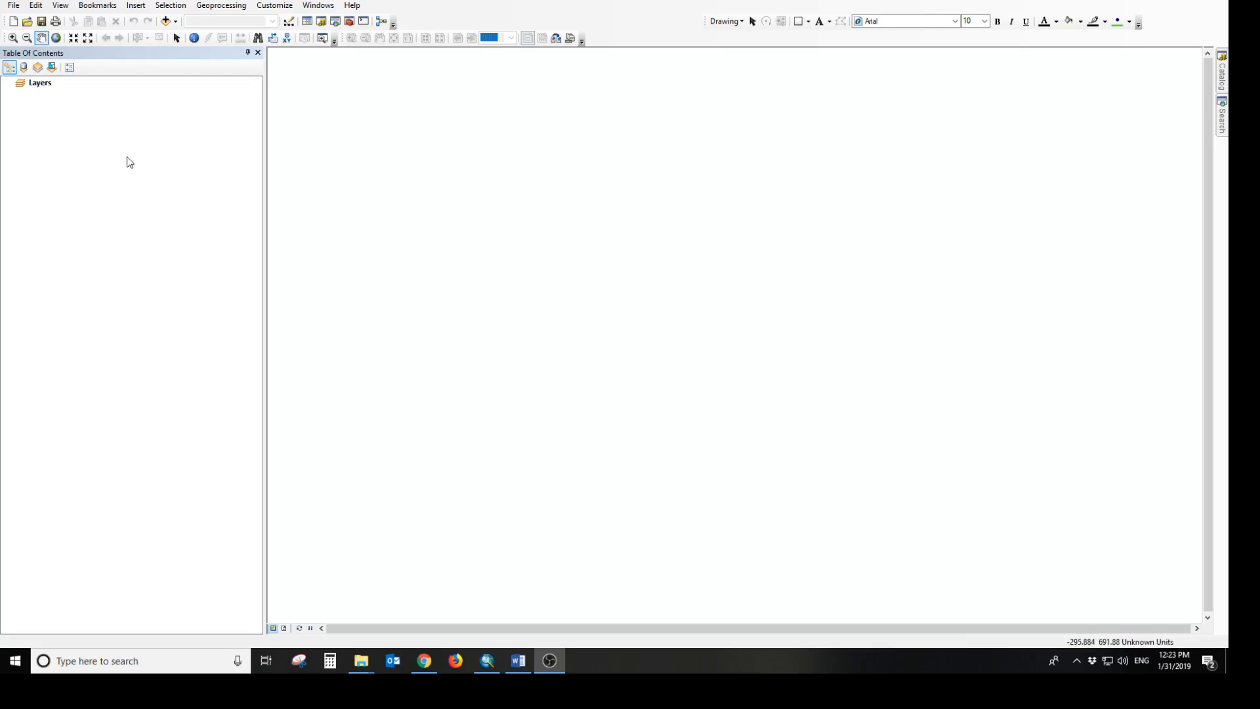
Check the current coordinate system of the empty Layers data frame in its properties
click(39, 84)
right_click(40, 84)
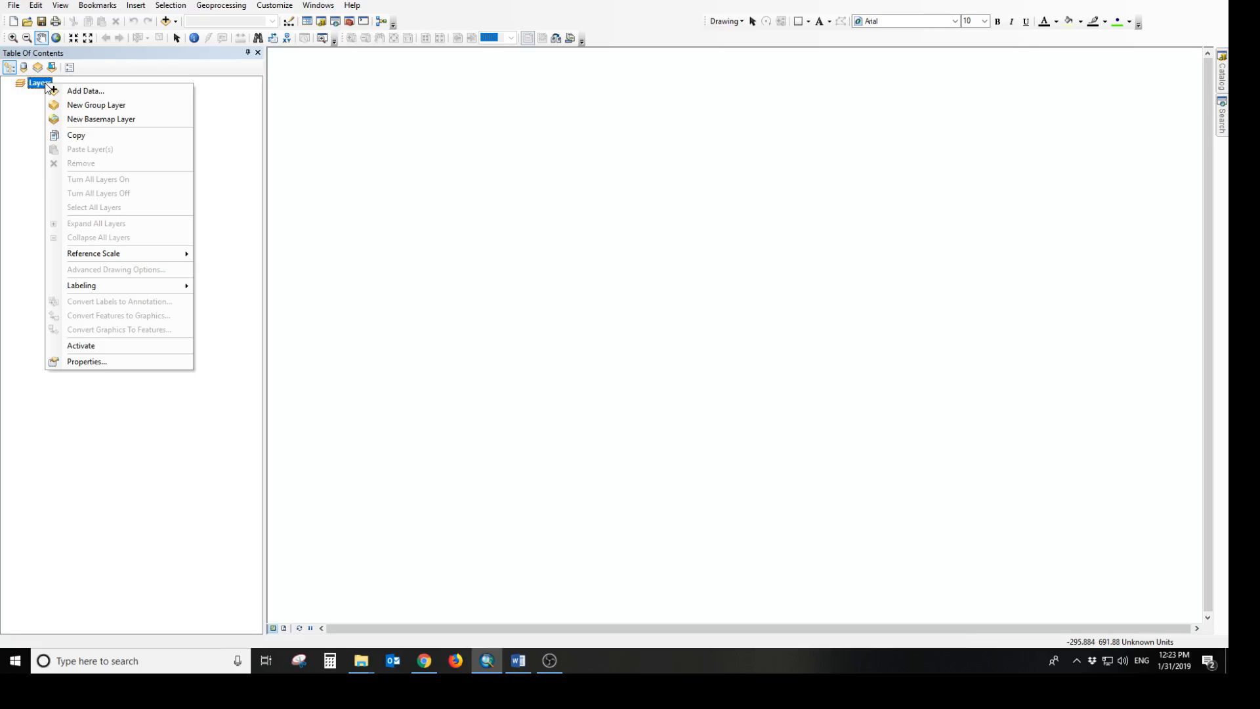
click(115, 363)
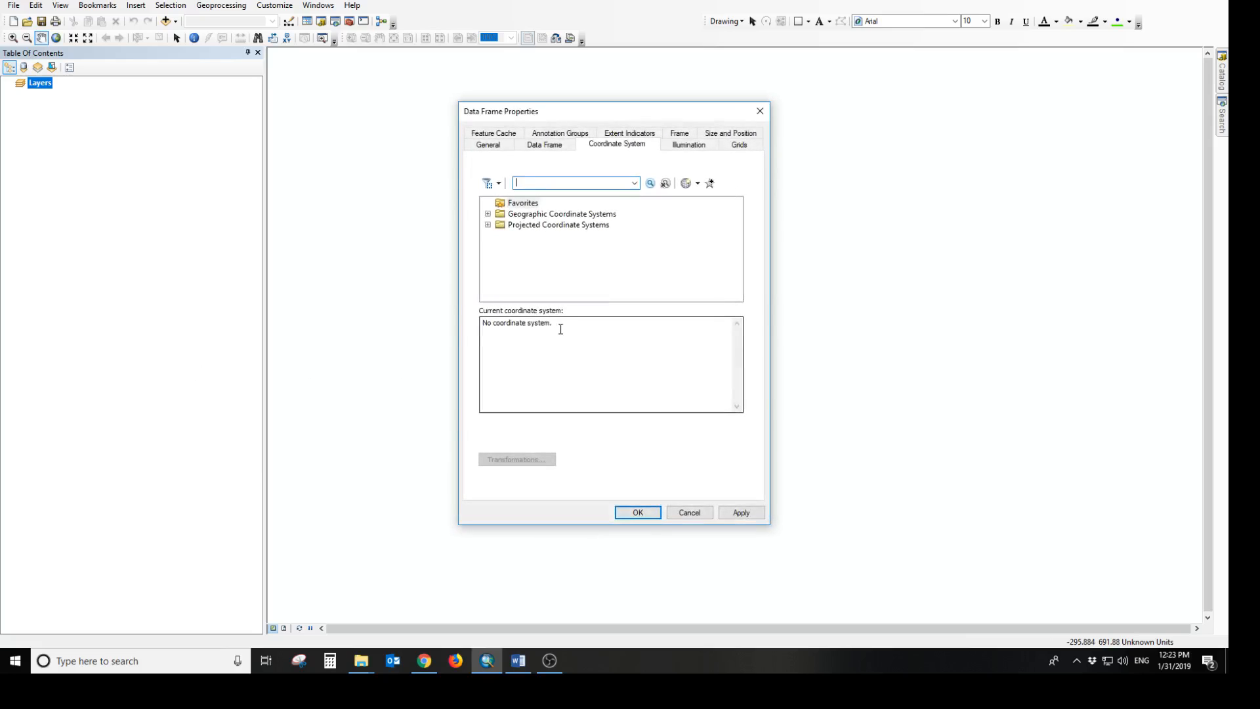
click(554, 327)
drag(554, 326, 485, 326)
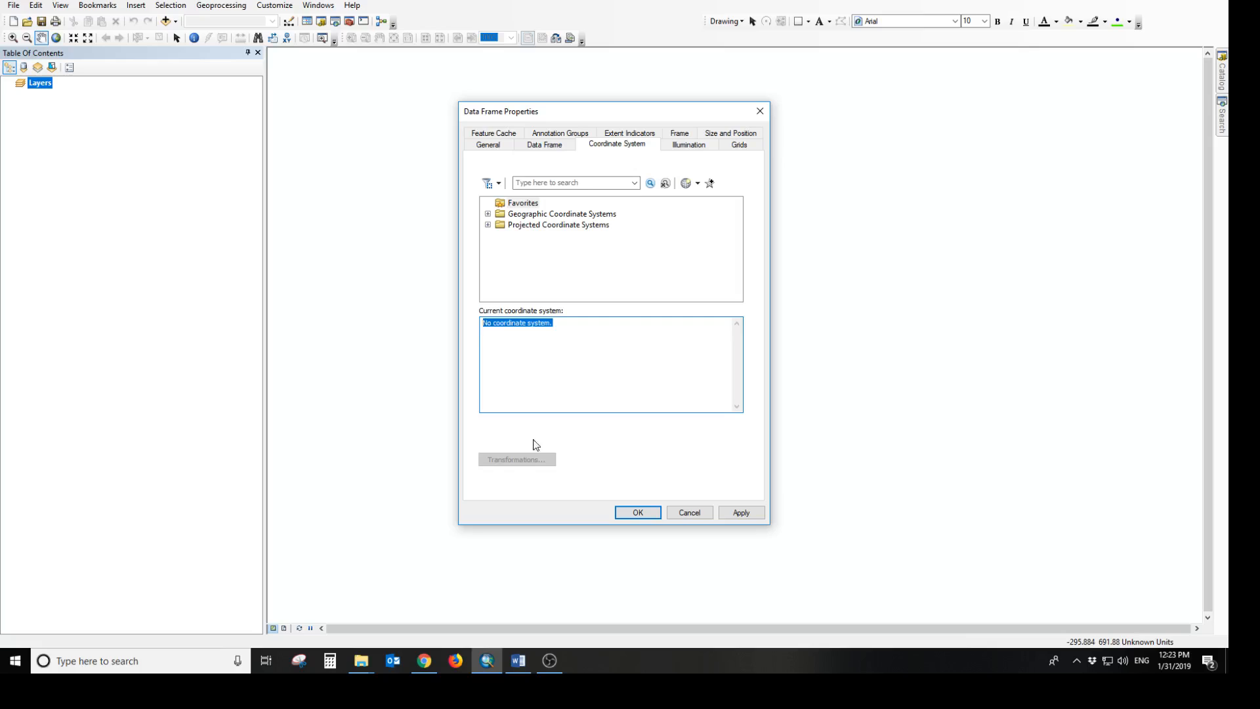
click(634, 512)
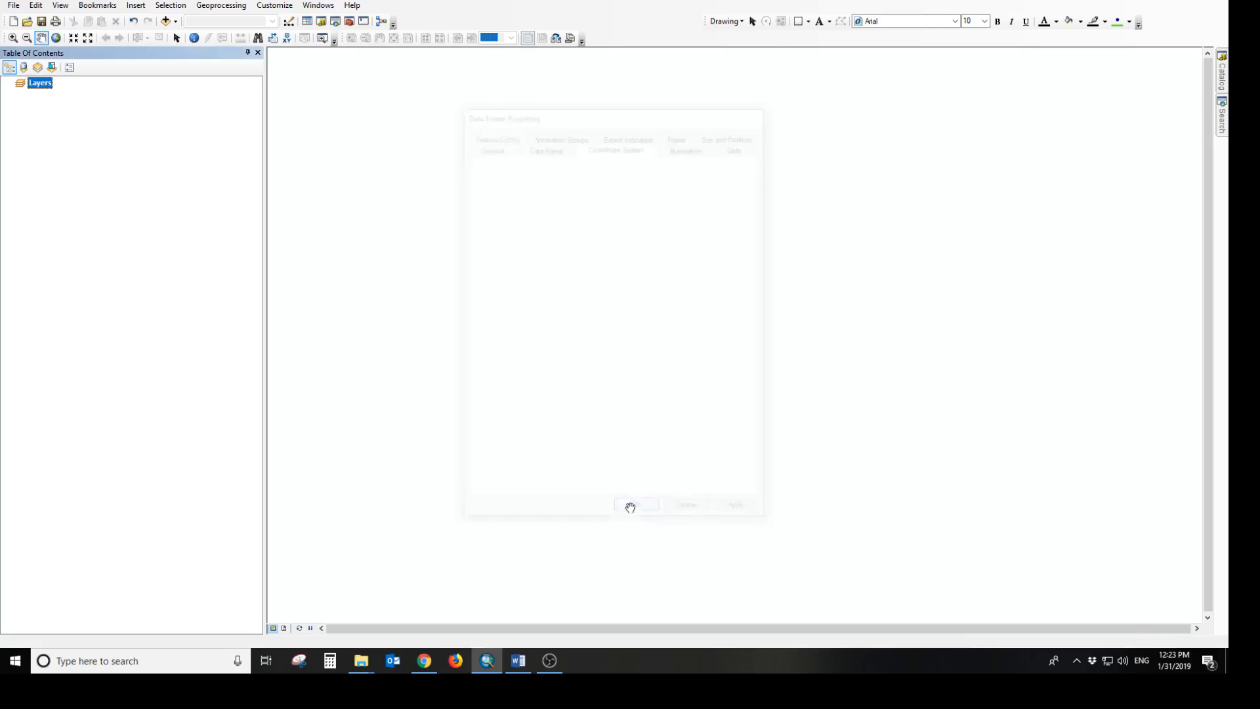
Inspect the XY coordinate system of Countries.shp in the Week 5 Presentation Data folder
click(1222, 73)
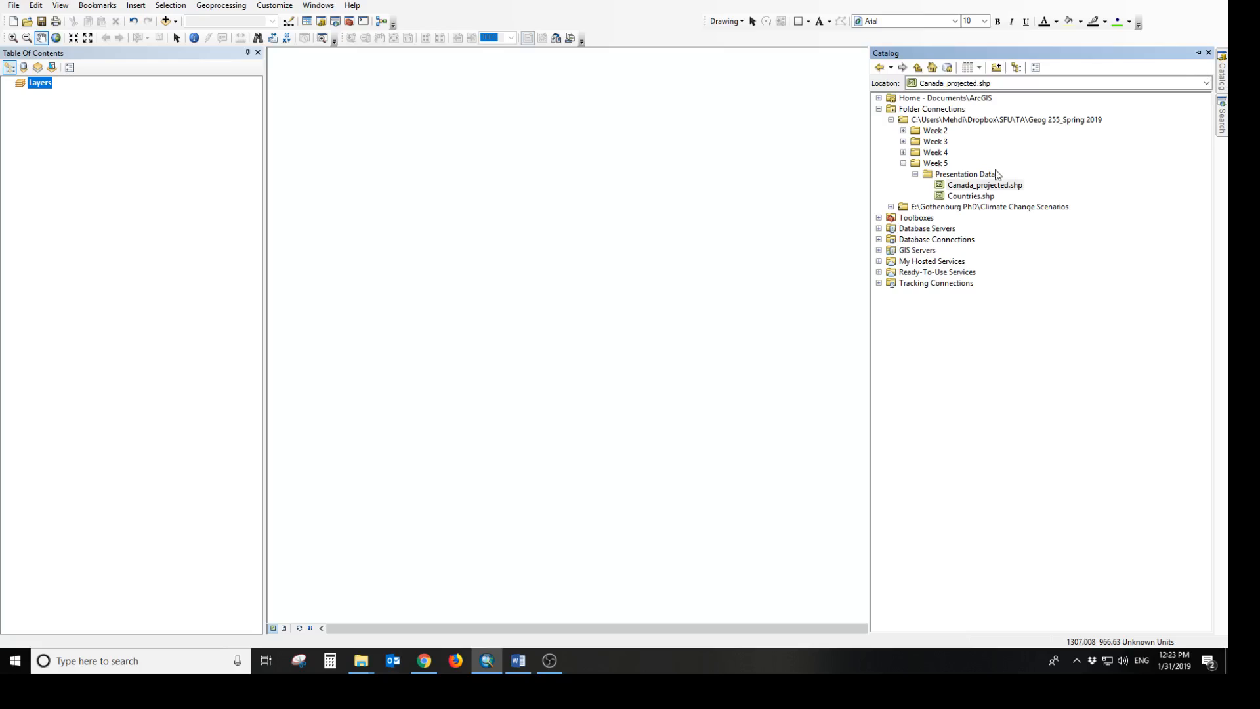
click(966, 175)
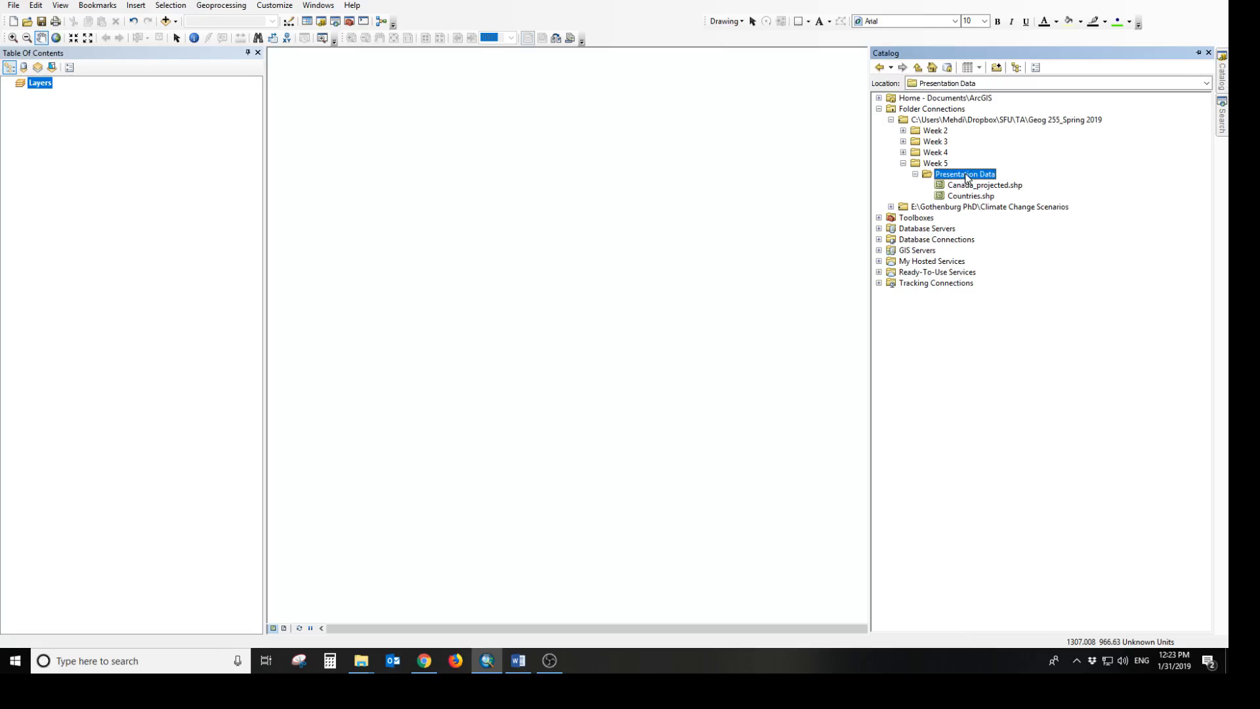
click(968, 197)
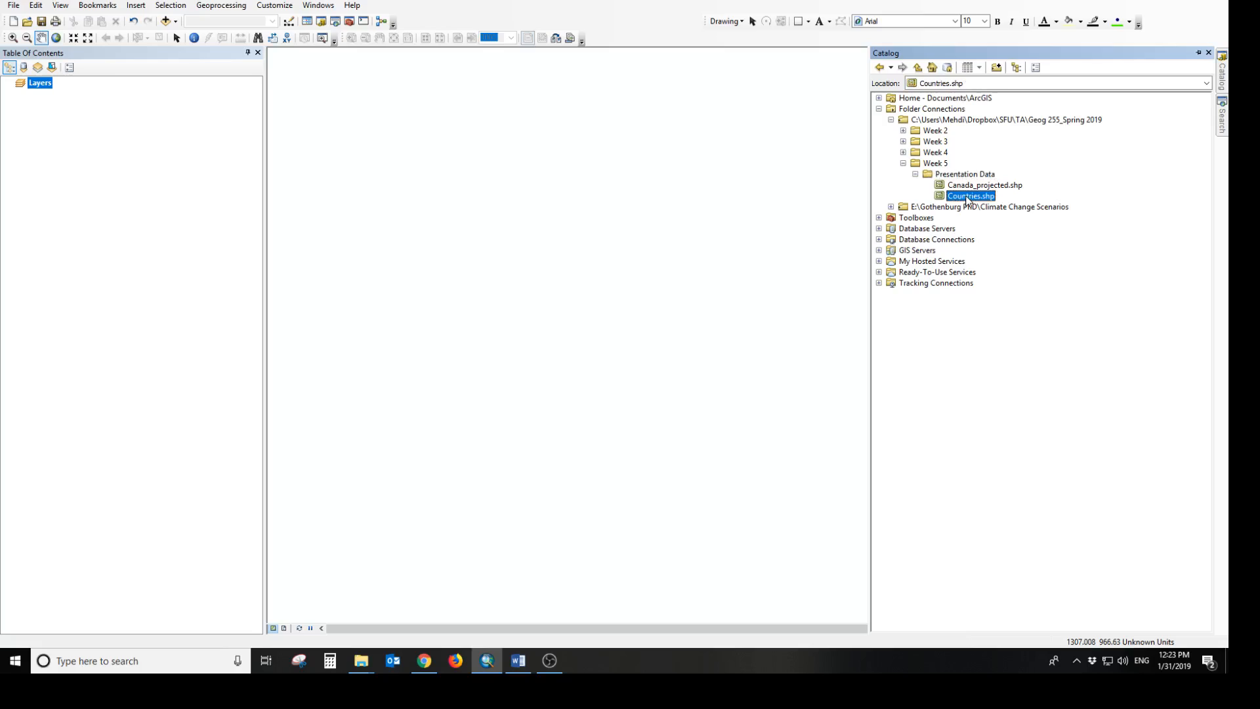
click(976, 187)
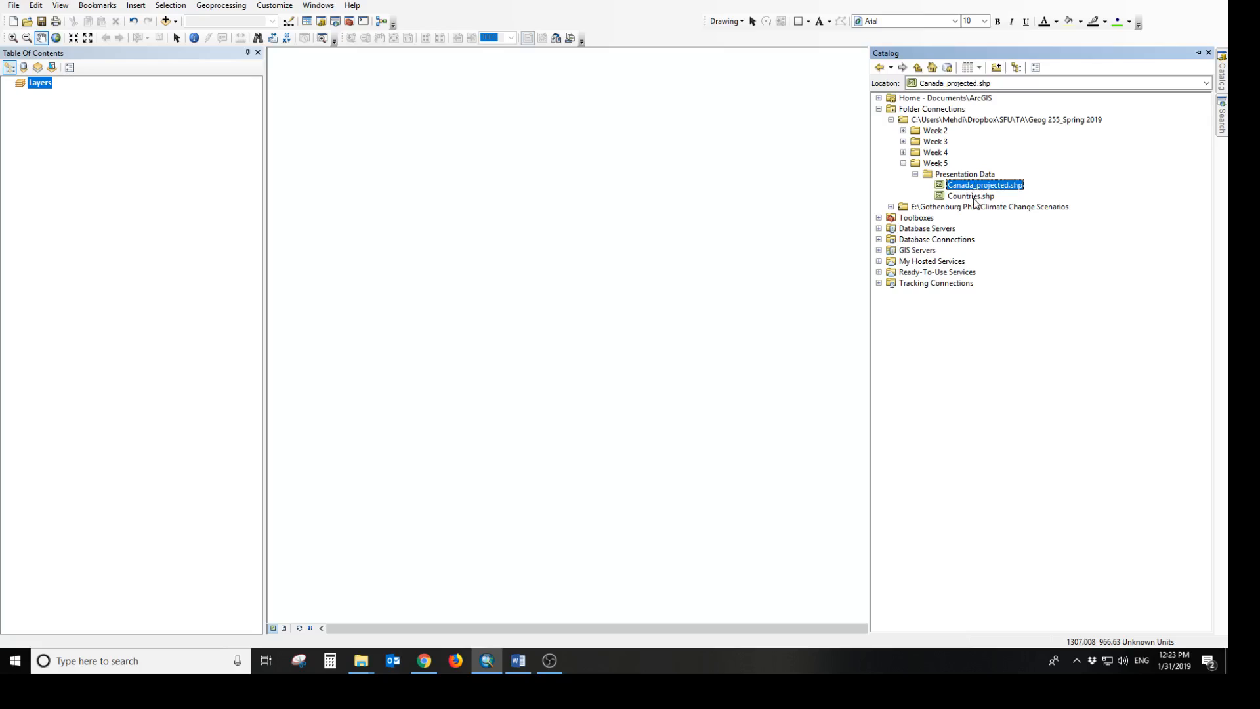
click(975, 201)
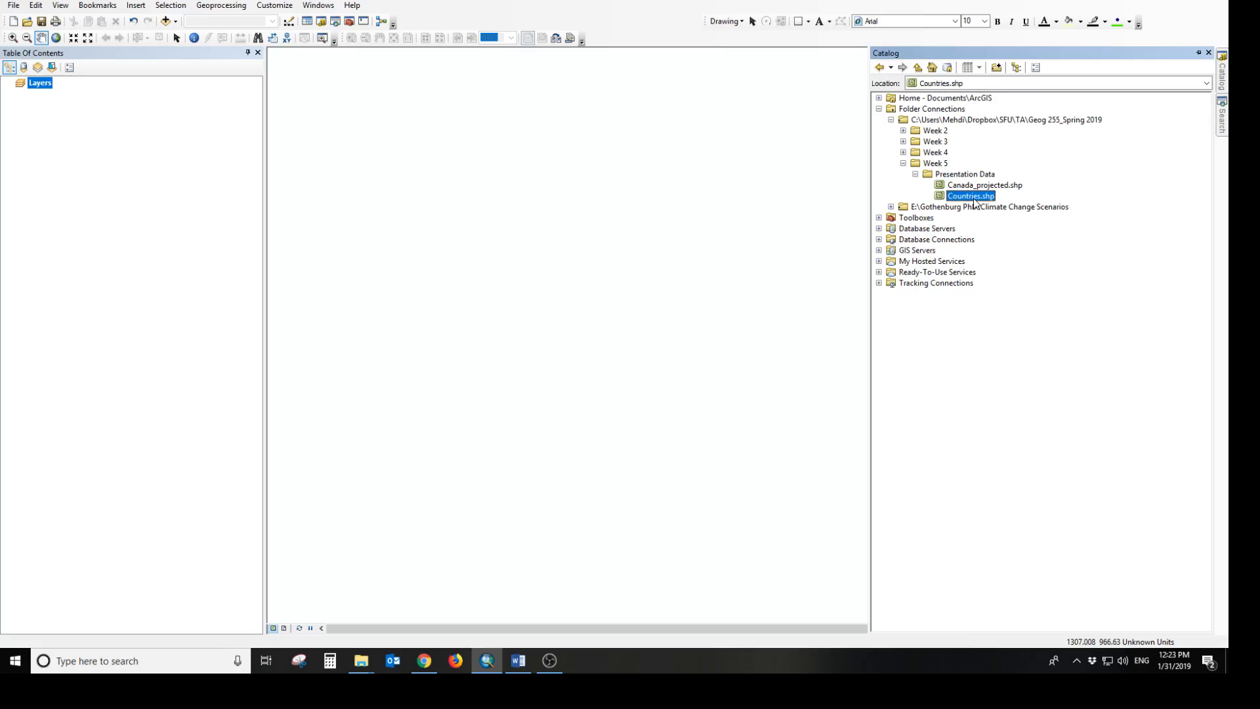
right_click(974, 199)
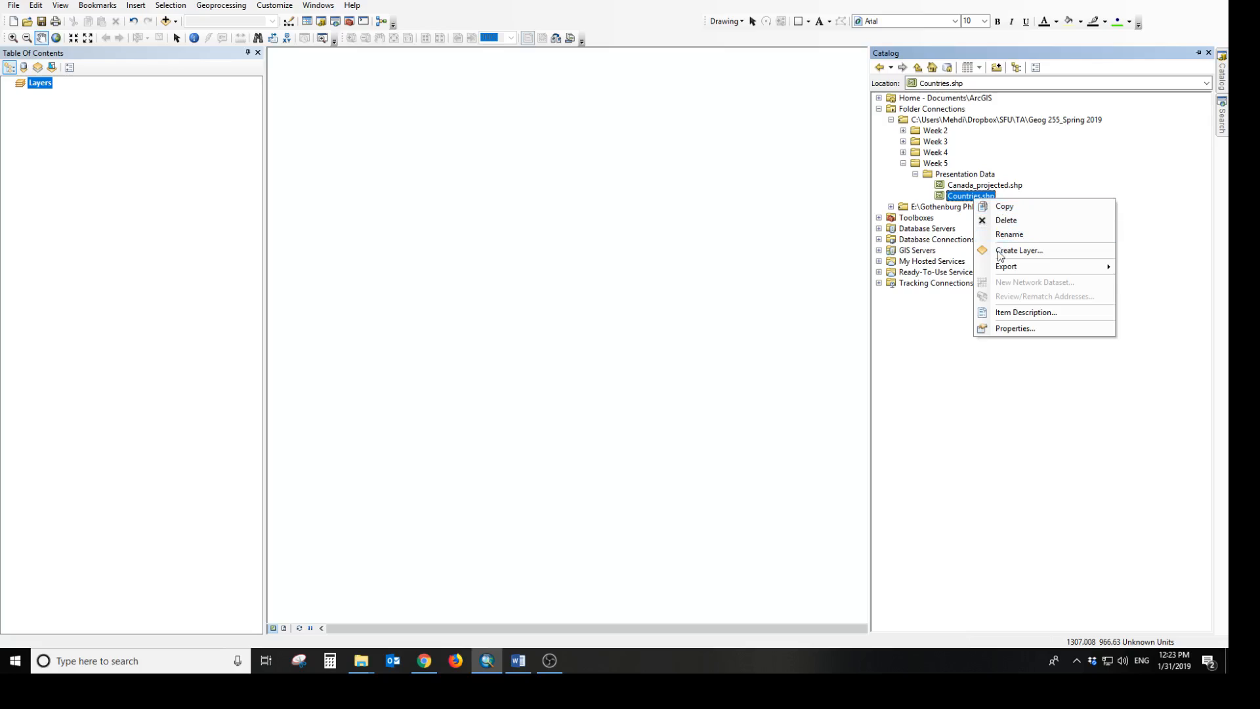
click(1011, 328)
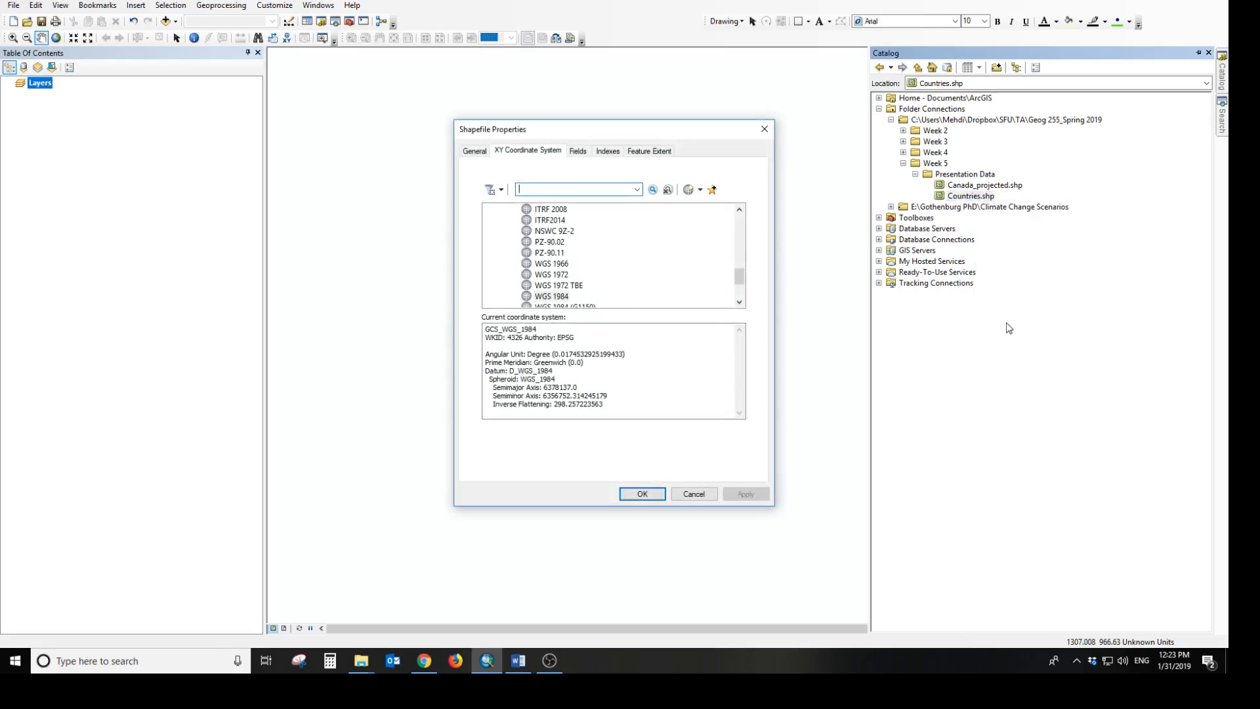
click(536, 156)
drag(537, 329, 487, 331)
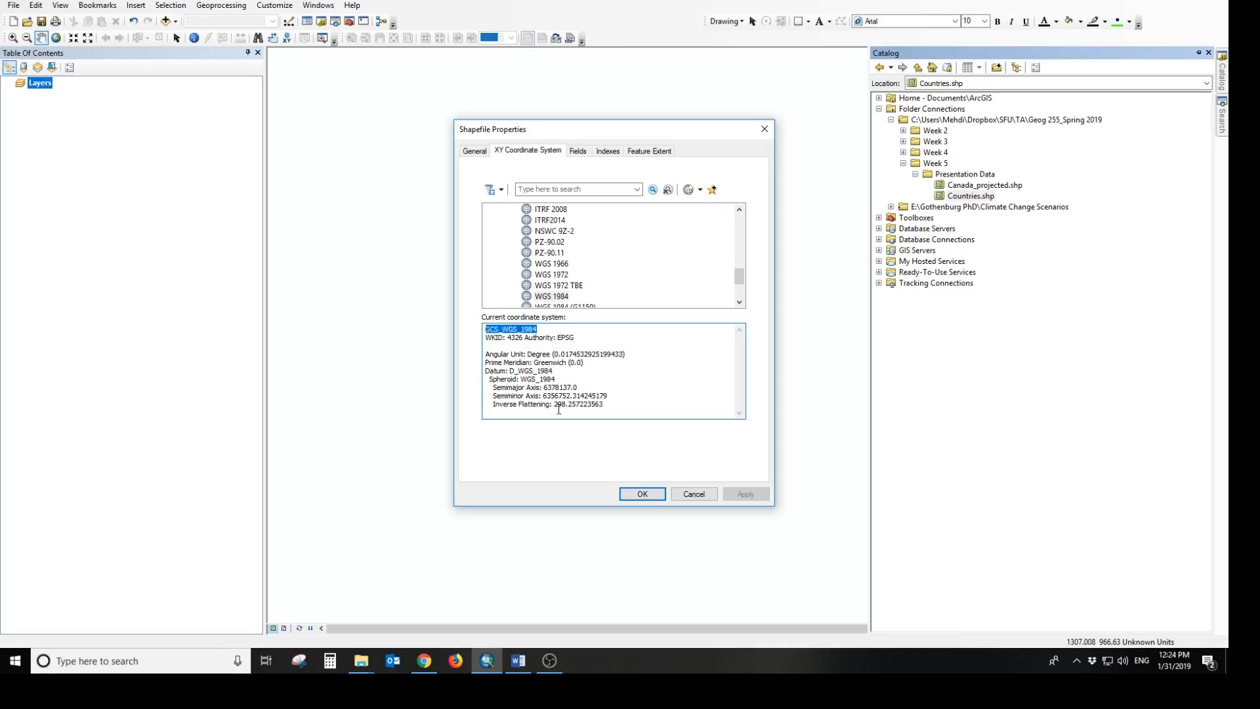
click(642, 494)
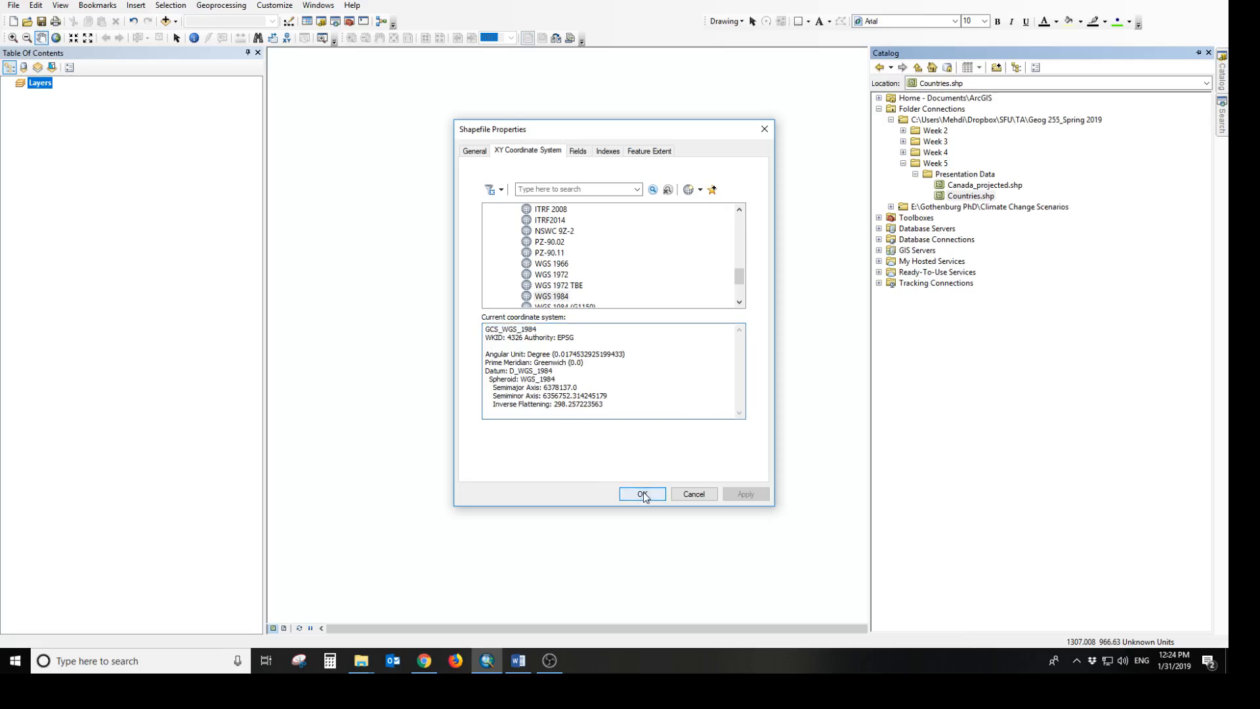
Inspect the projected coordinate system of Canada_projected.shp and its underlying geographic coordinate system
click(978, 186)
right_click(977, 186)
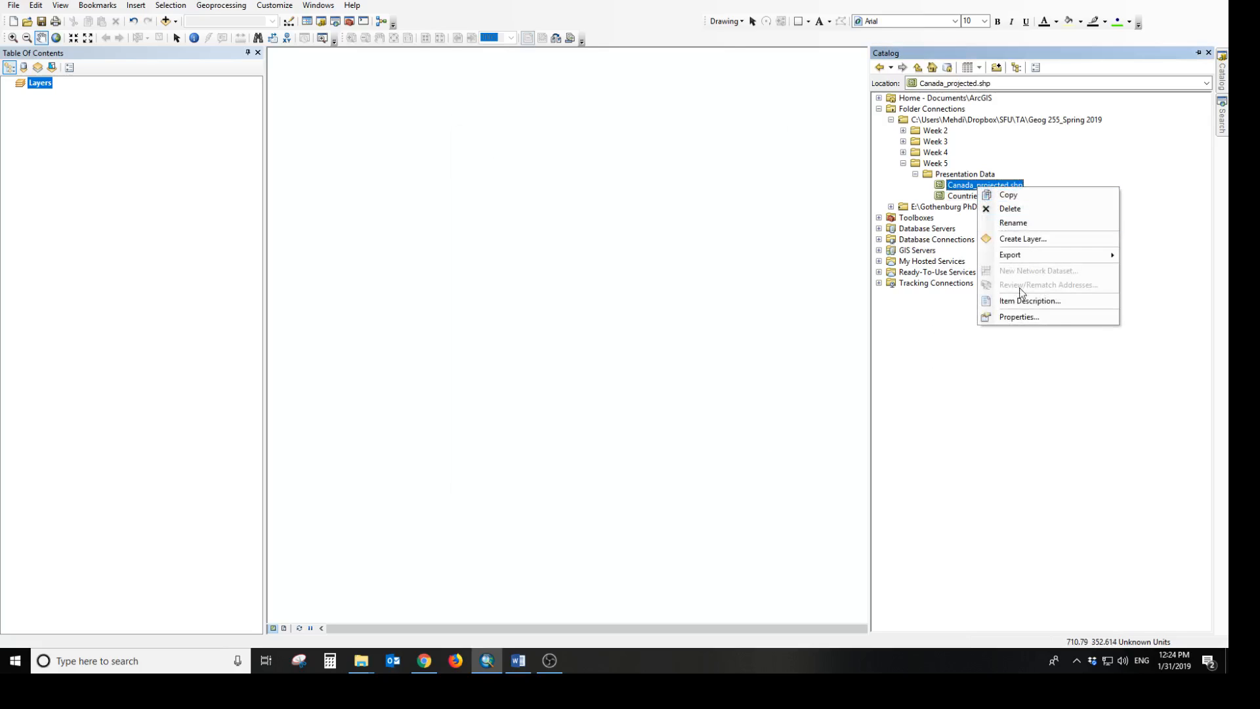
click(1024, 318)
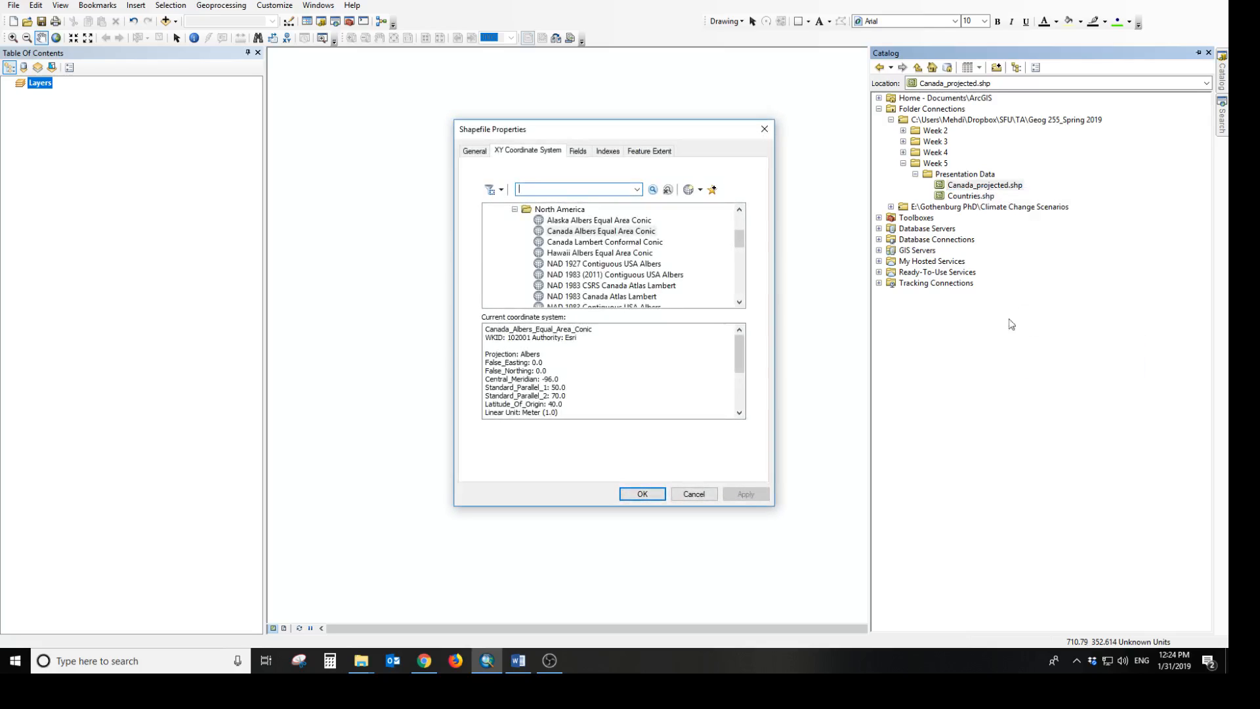
click(596, 329)
drag(596, 329, 483, 329)
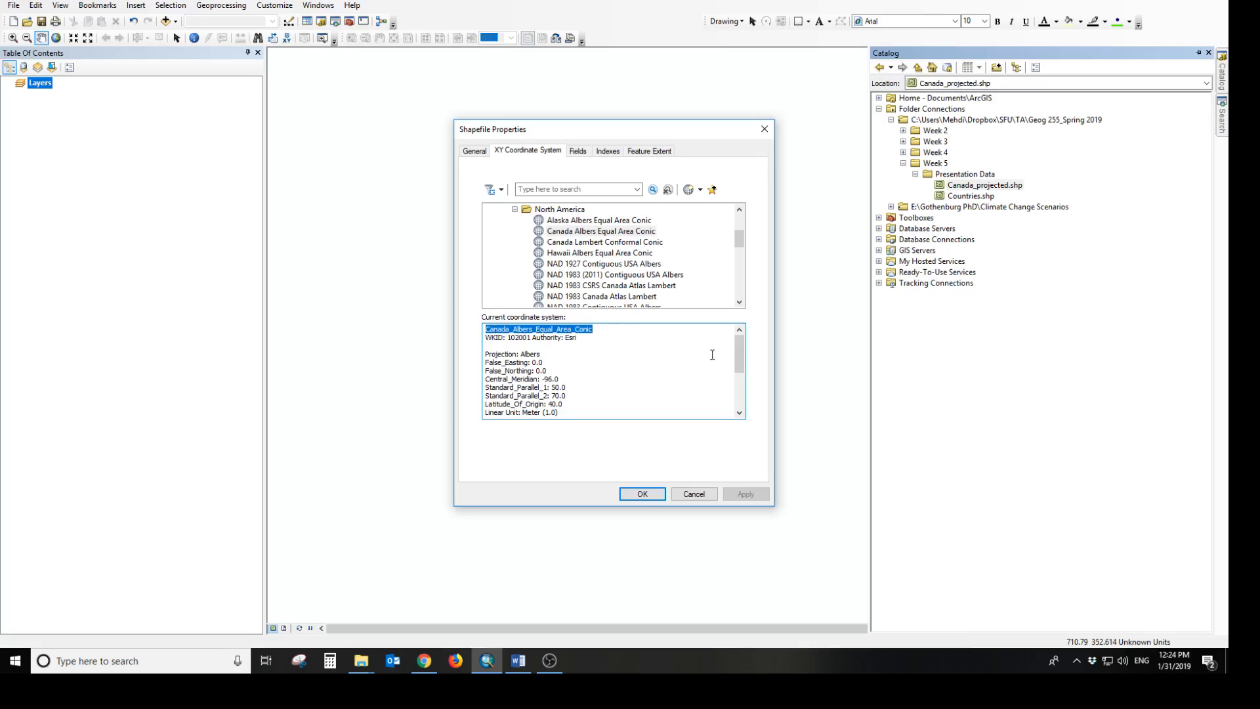
drag(739, 358, 740, 411)
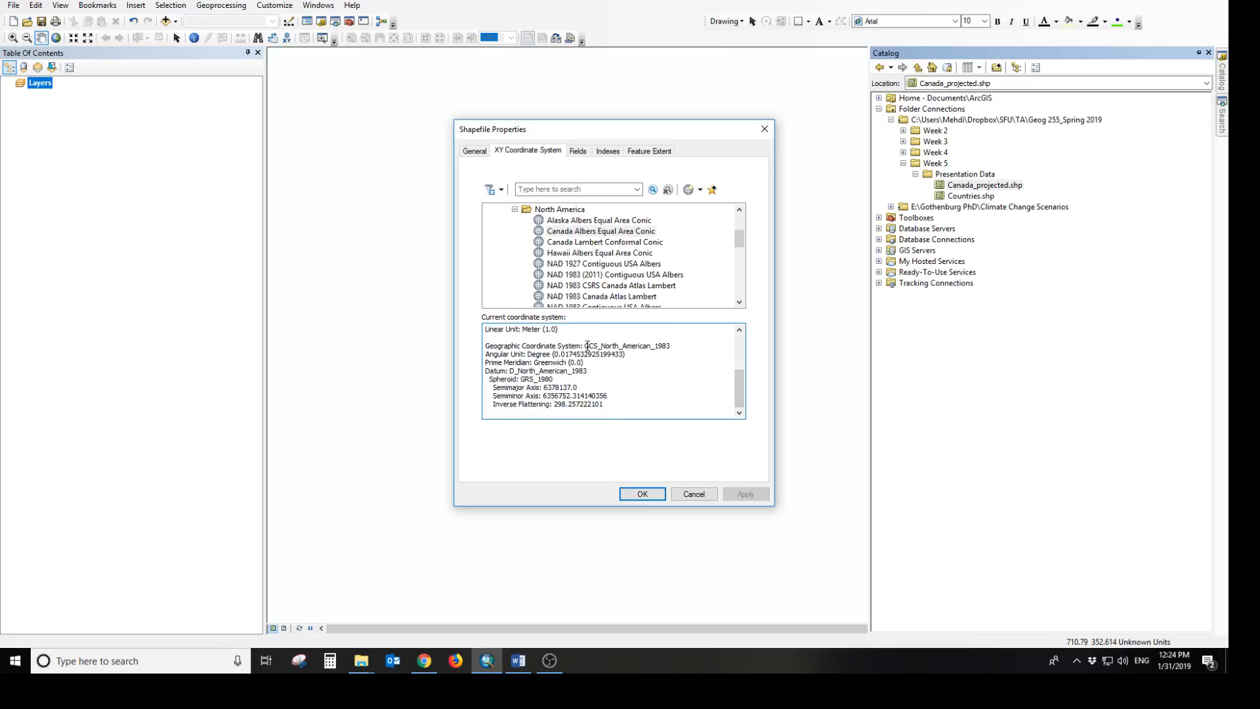
drag(586, 346, 671, 346)
click(659, 493)
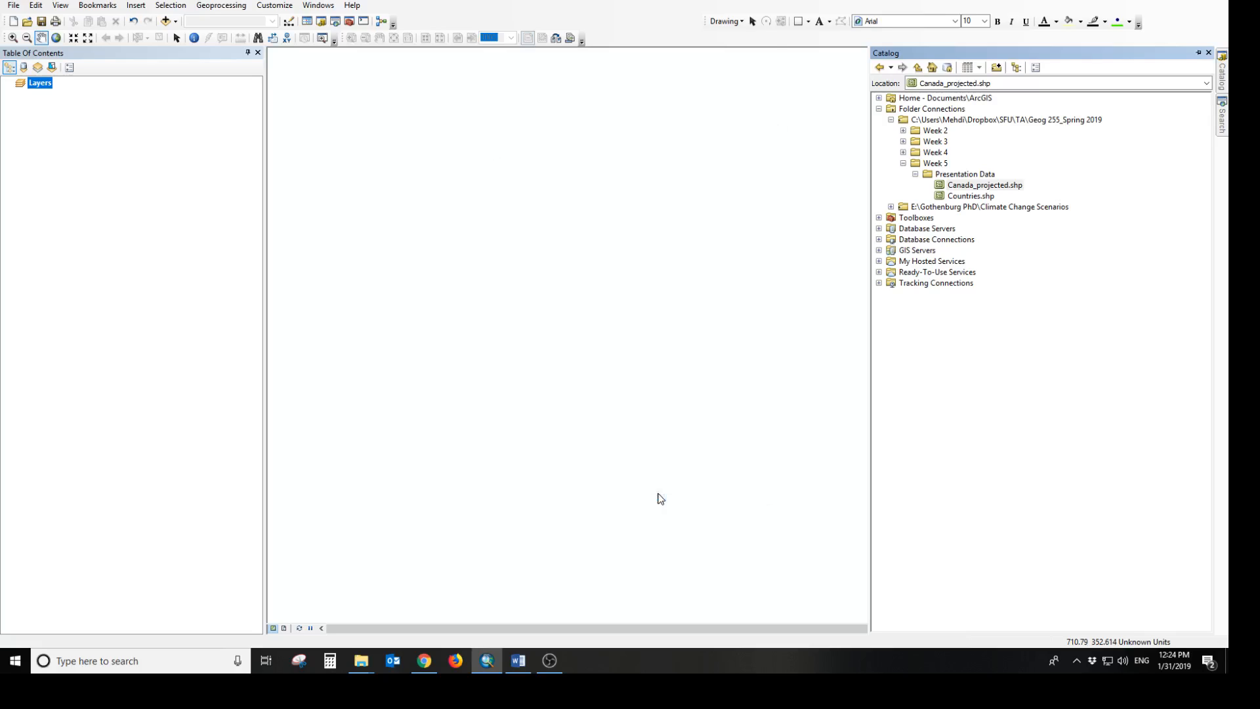
Add Countries.shp from the Presentation Data folder to the empty map
click(974, 198)
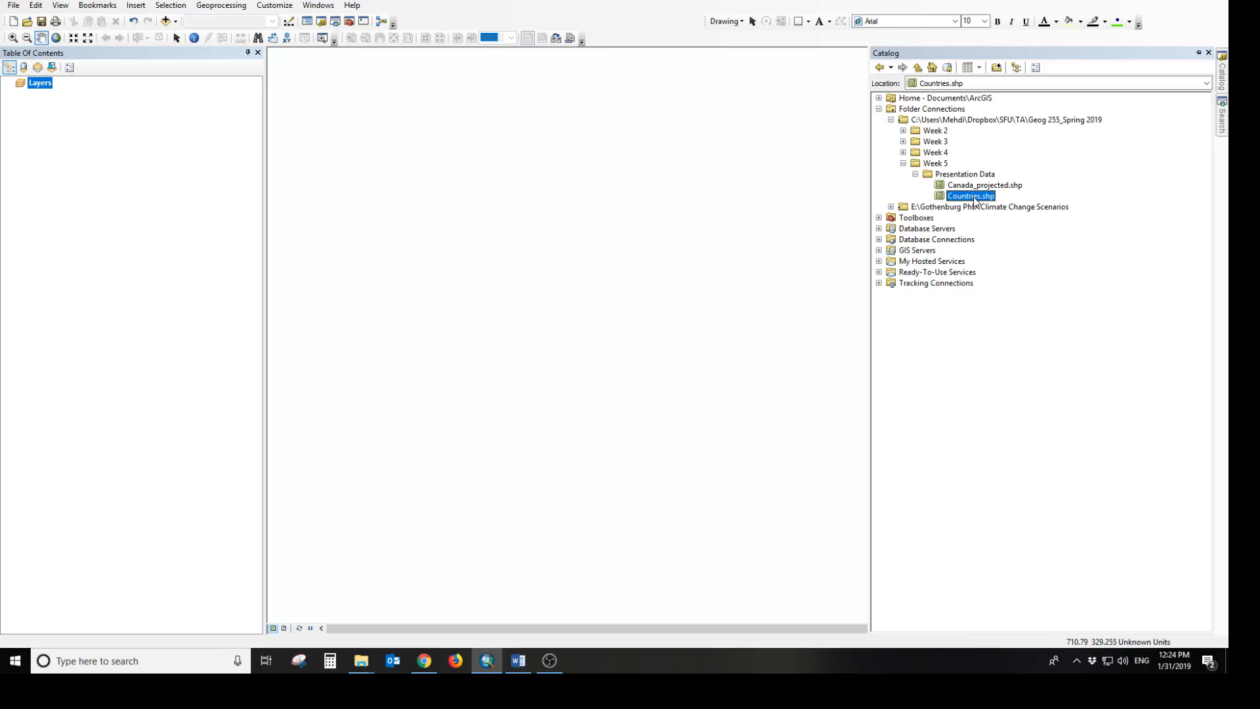
mouse_move(974, 199)
mouse_down()
mouse_move(752, 248)
mouse_move(558, 239)
mouse_move(514, 220)
mouse_up()
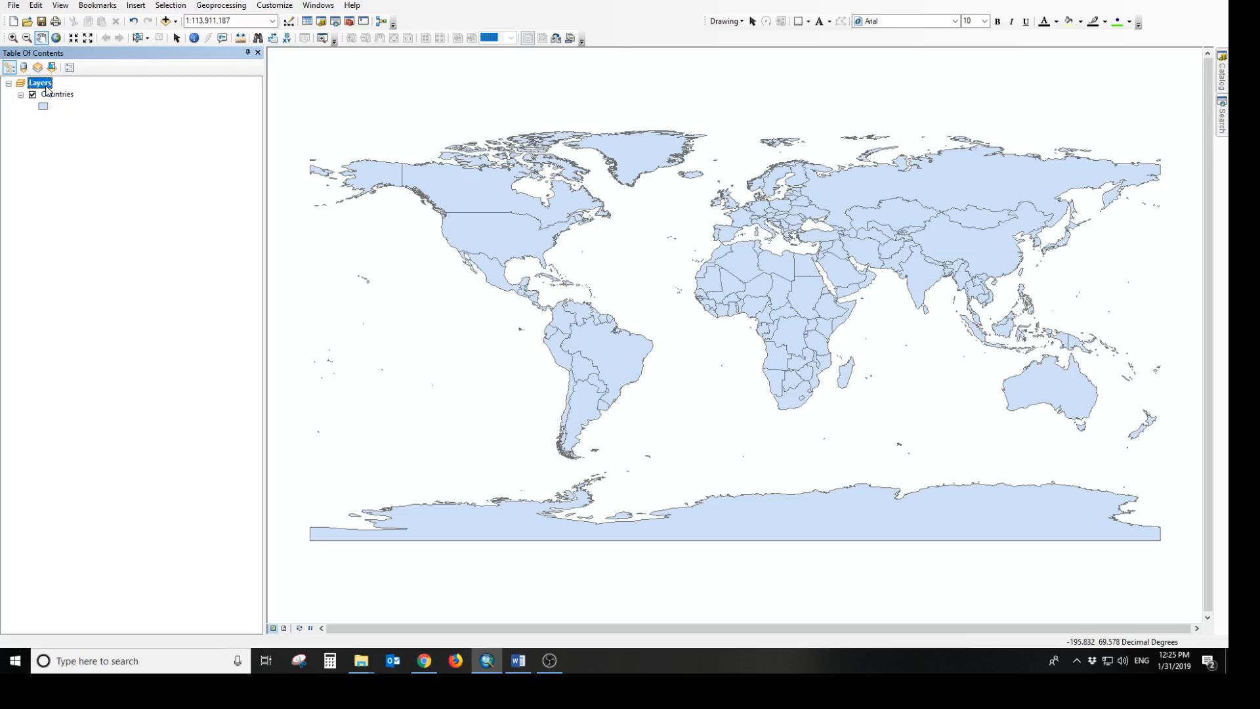
Check which coordinate system the Layers data frame uses with the Countries layer loaded
right_click(47, 90)
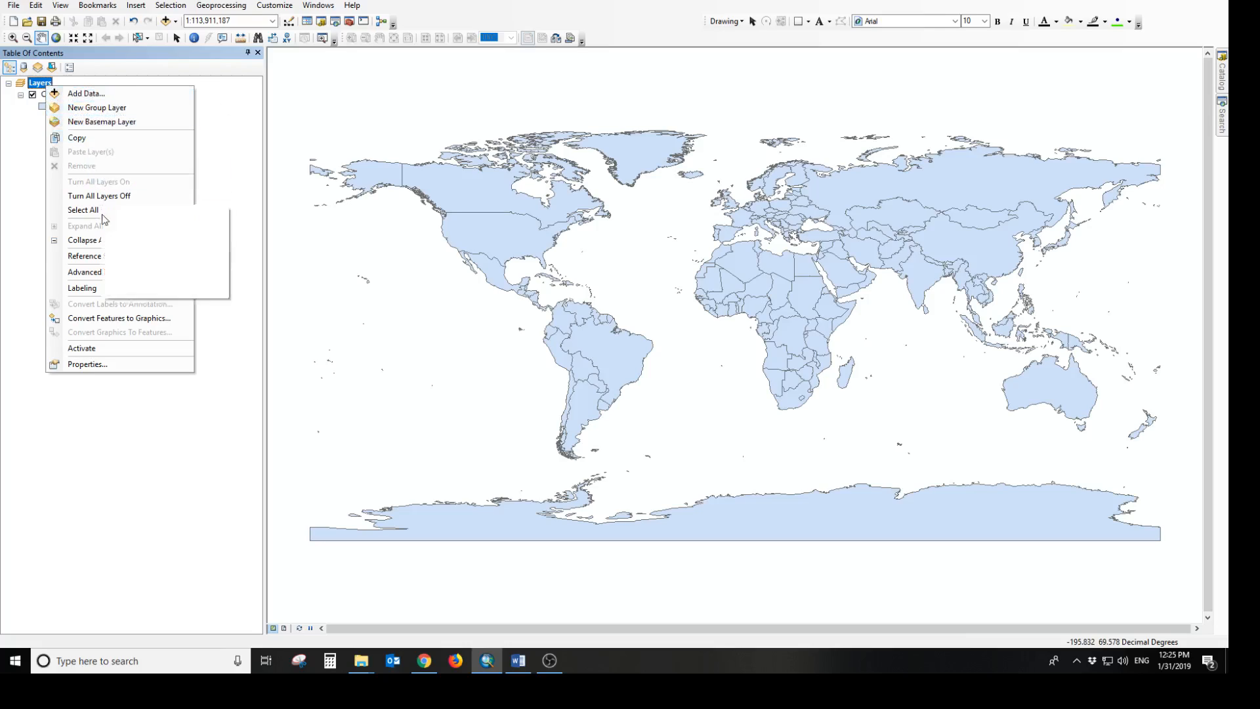
click(107, 365)
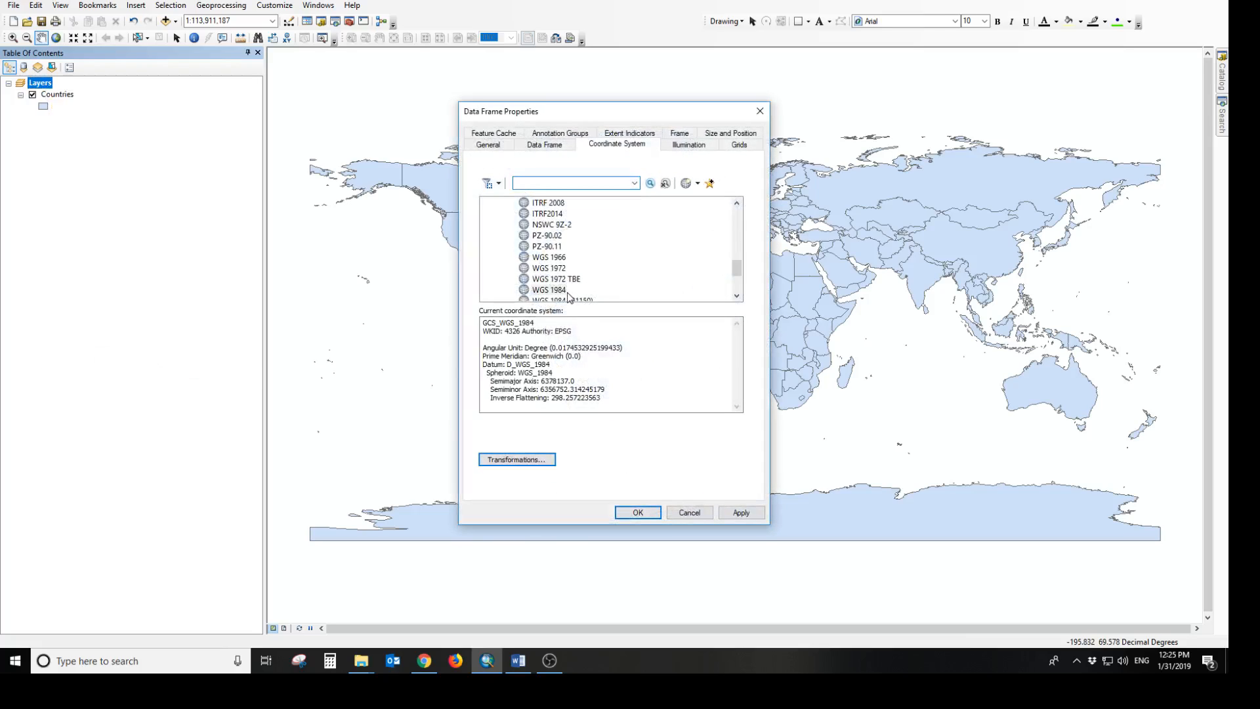
click(541, 322)
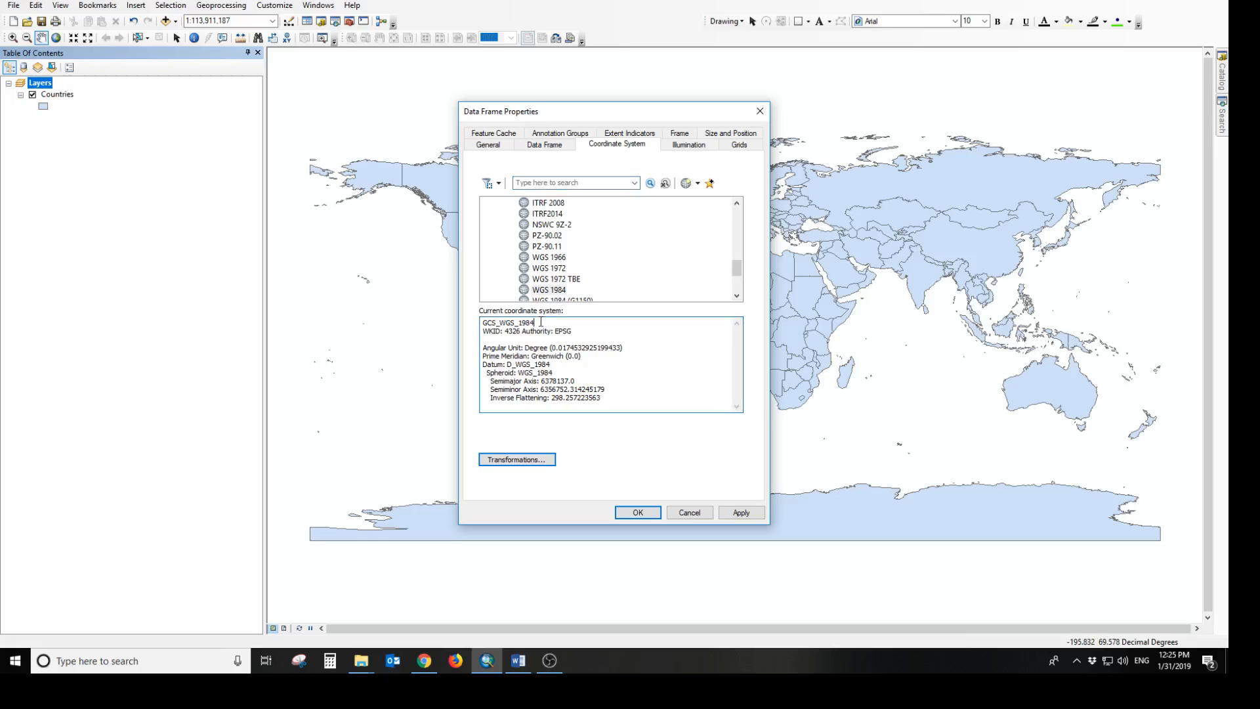
drag(540, 322, 503, 320)
click(639, 513)
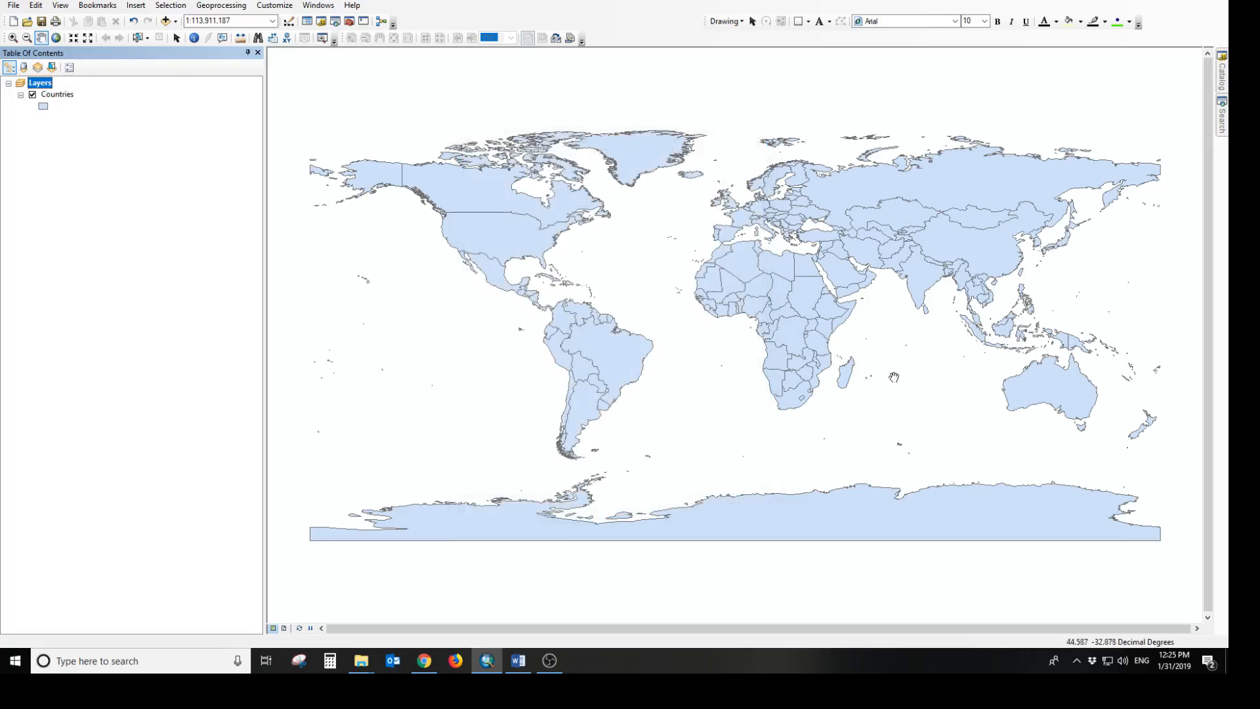
Add Canada_projected.shp to the map and dismiss the geographic coordinate systems warning without setting a transformation
click(1224, 86)
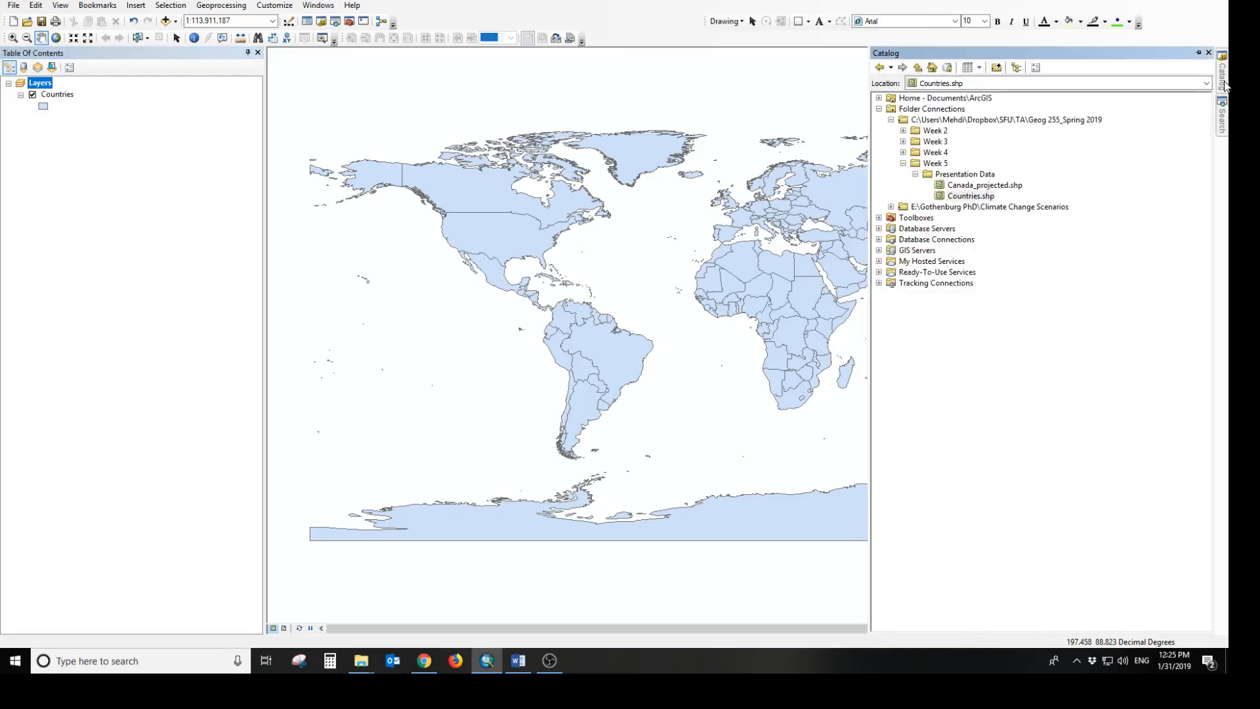
click(1004, 189)
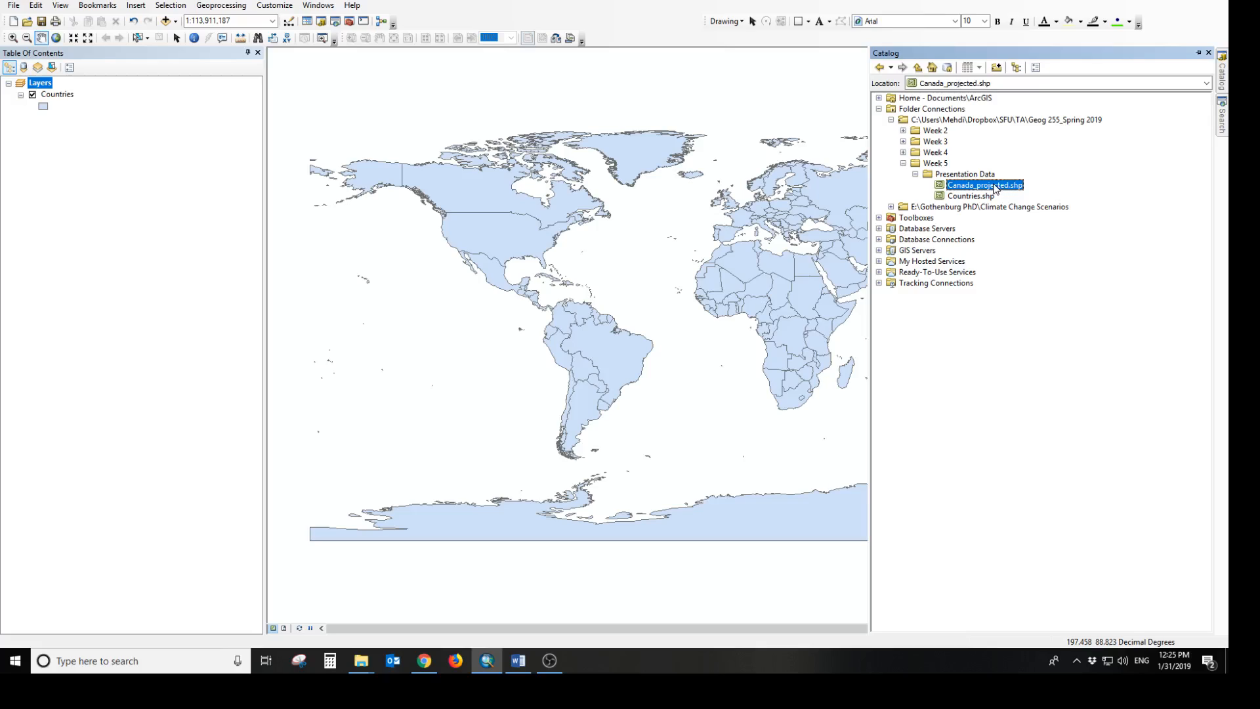
drag(995, 188, 639, 250)
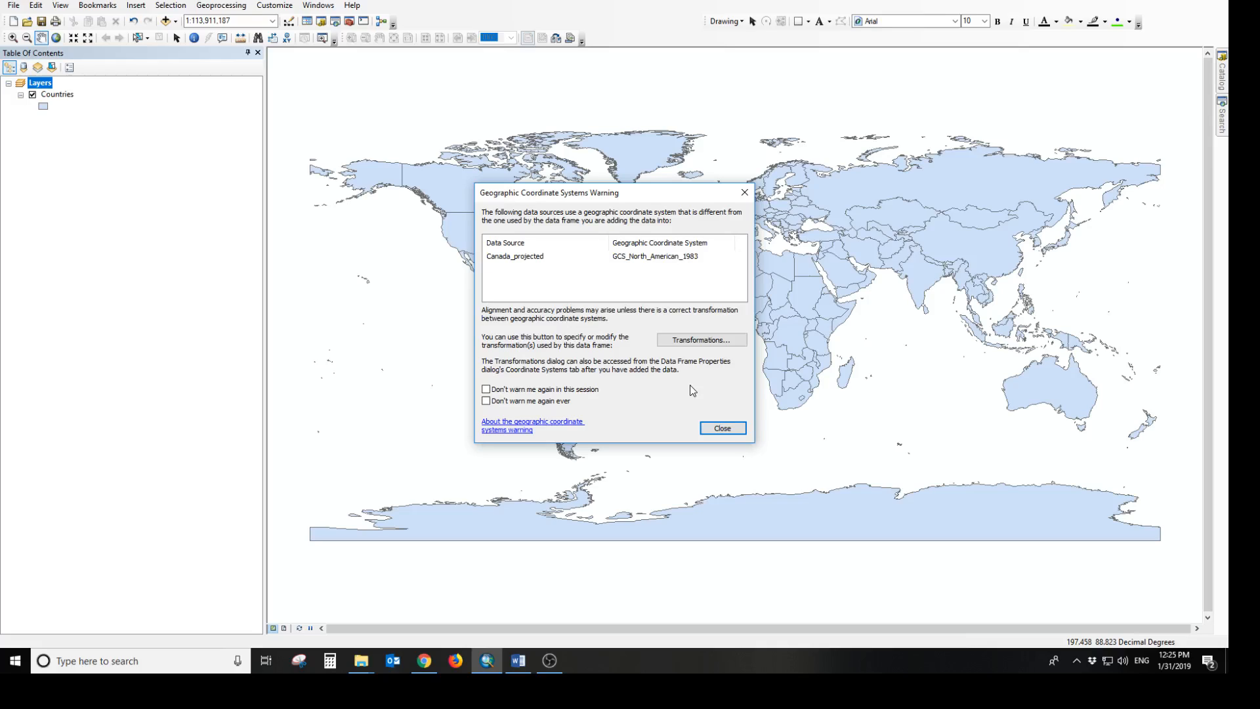
click(722, 428)
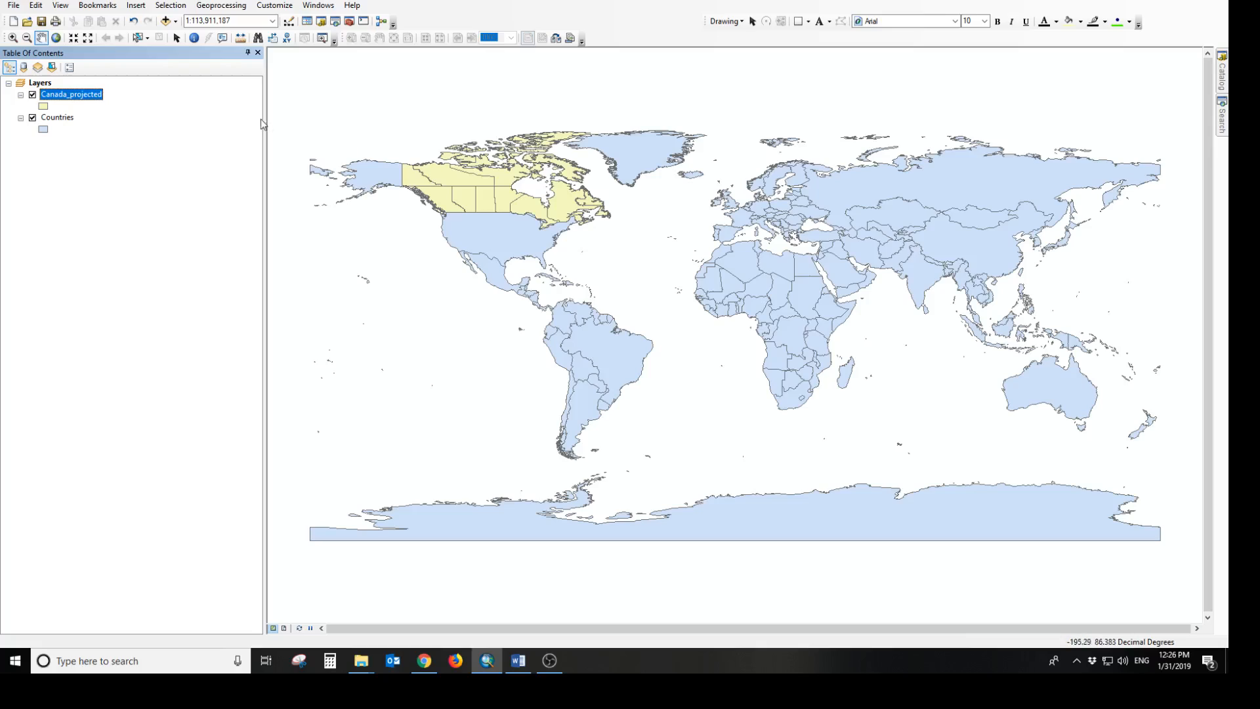
Review the data frame's current coordinate system and the source coordinate systems of its Canada_projected and Countries layers
click(46, 84)
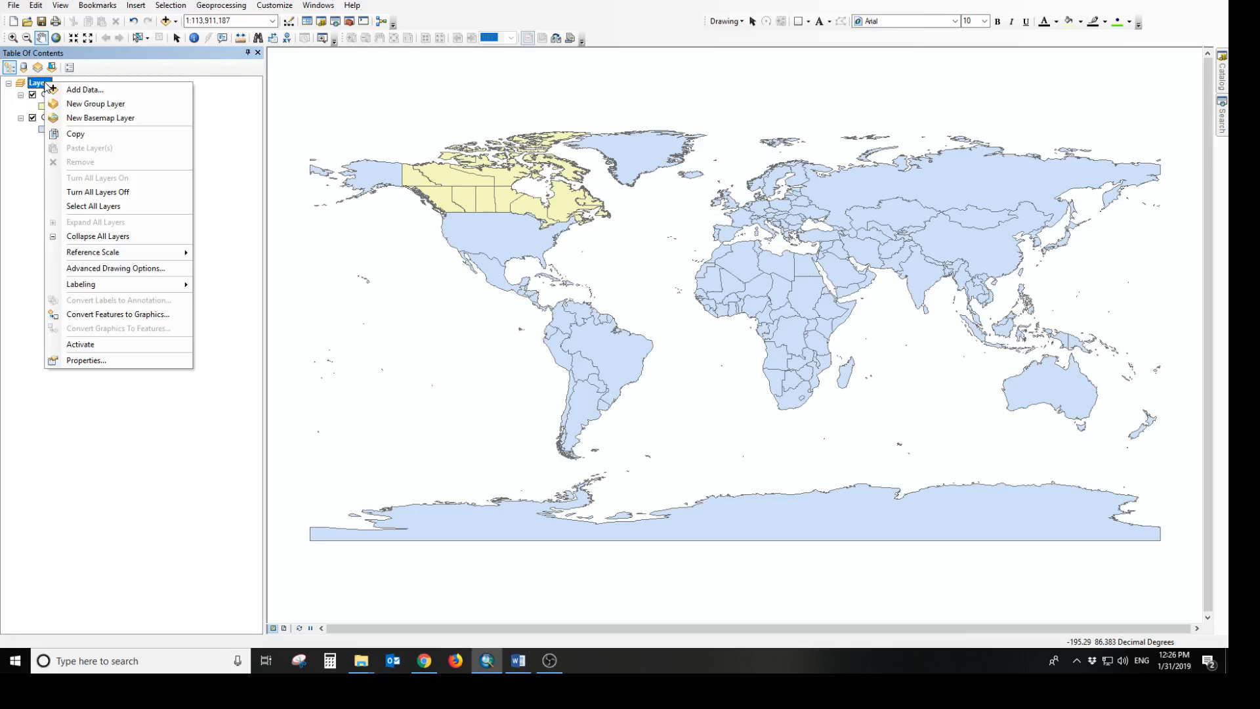
click(124, 360)
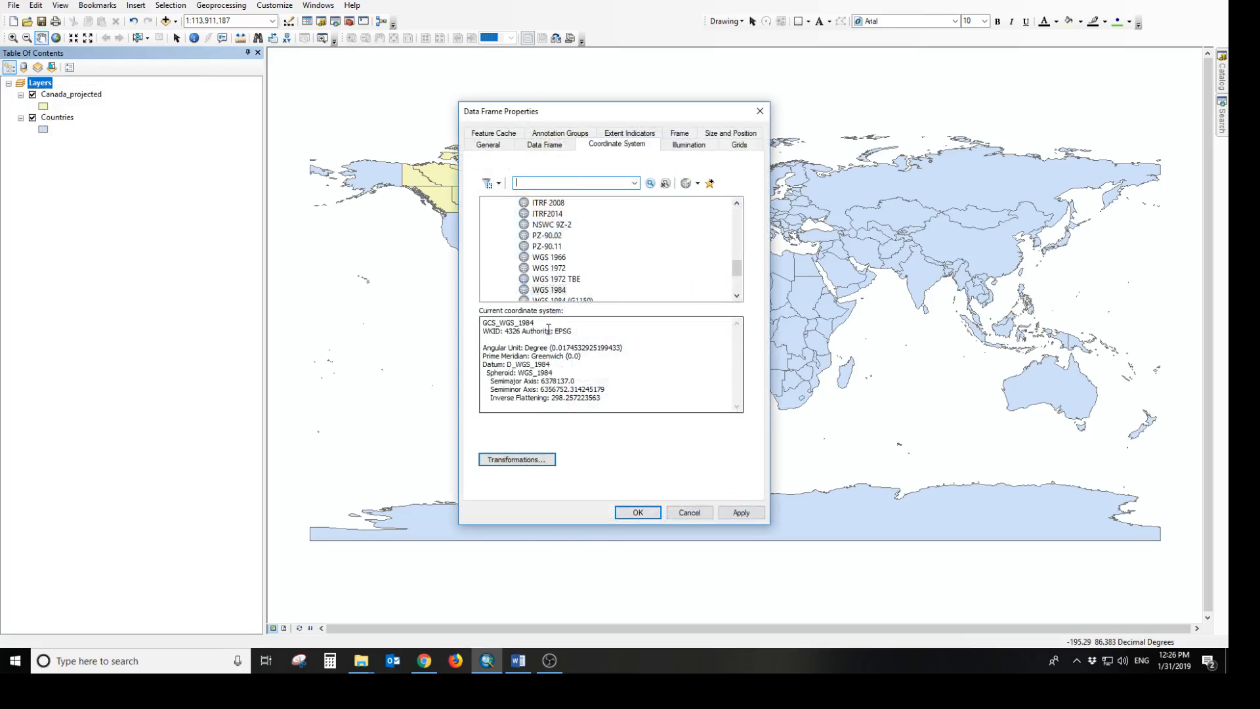
drag(535, 322, 480, 323)
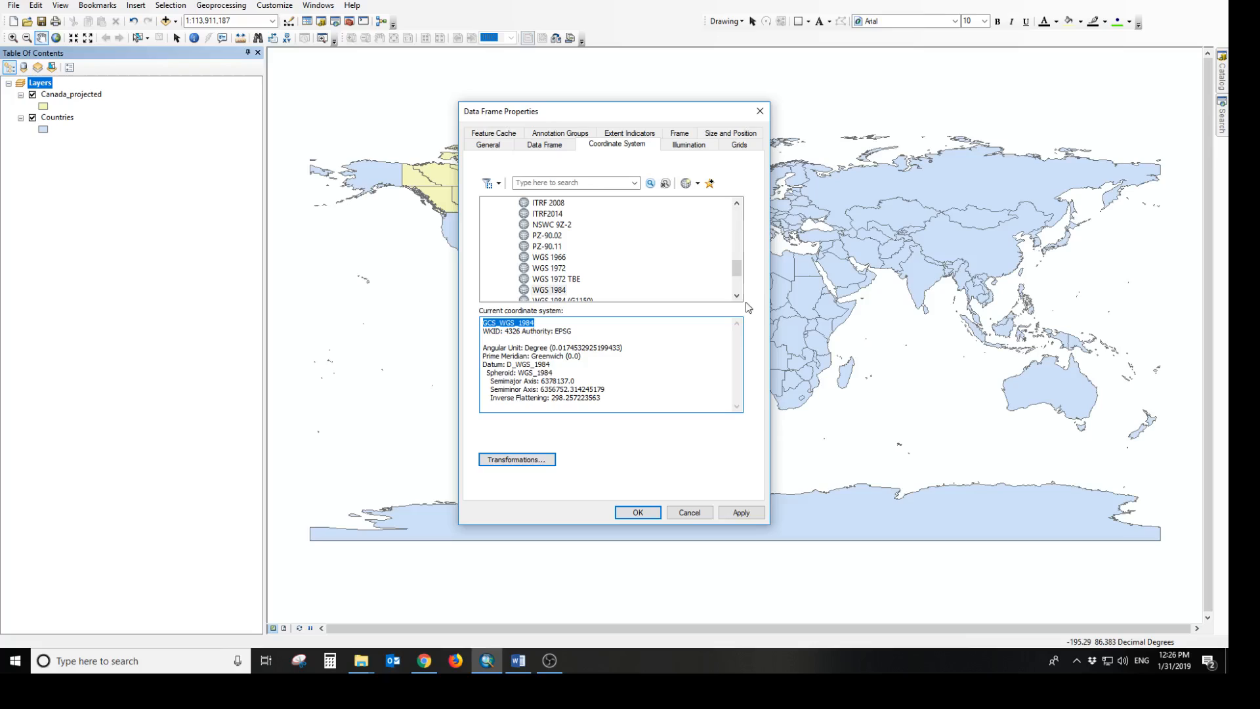
scroll(739, 299, down, 3)
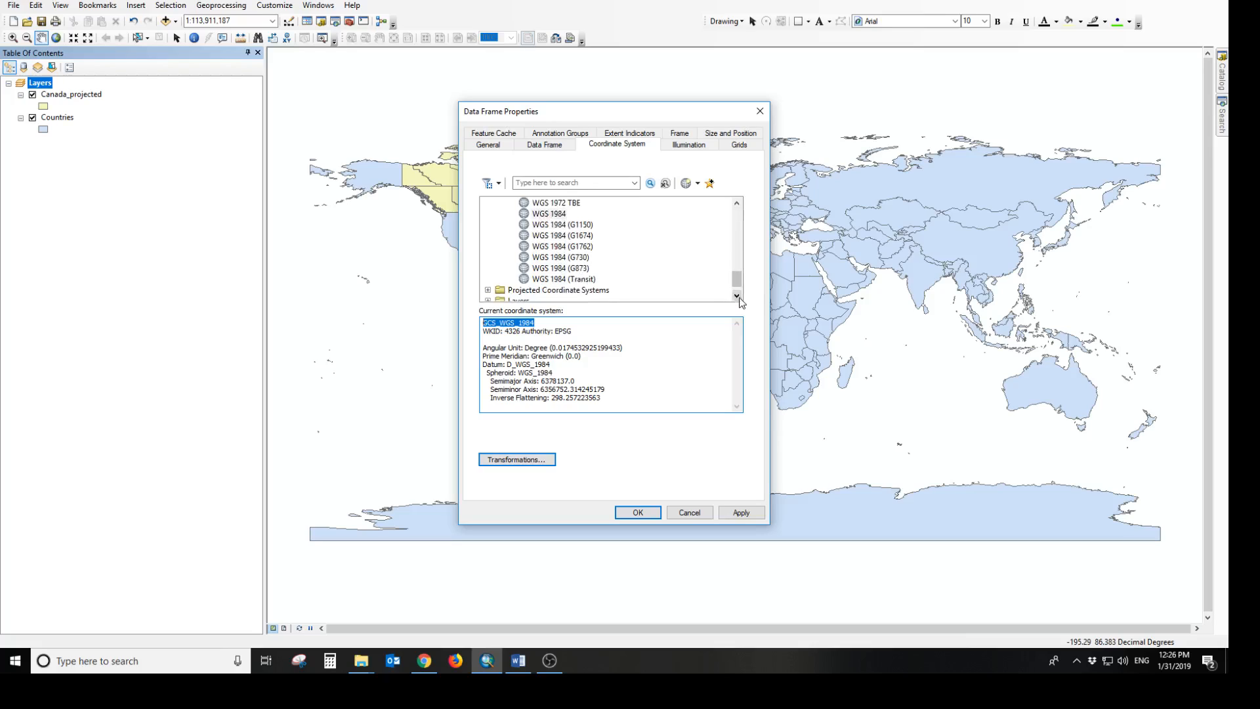
click(737, 295)
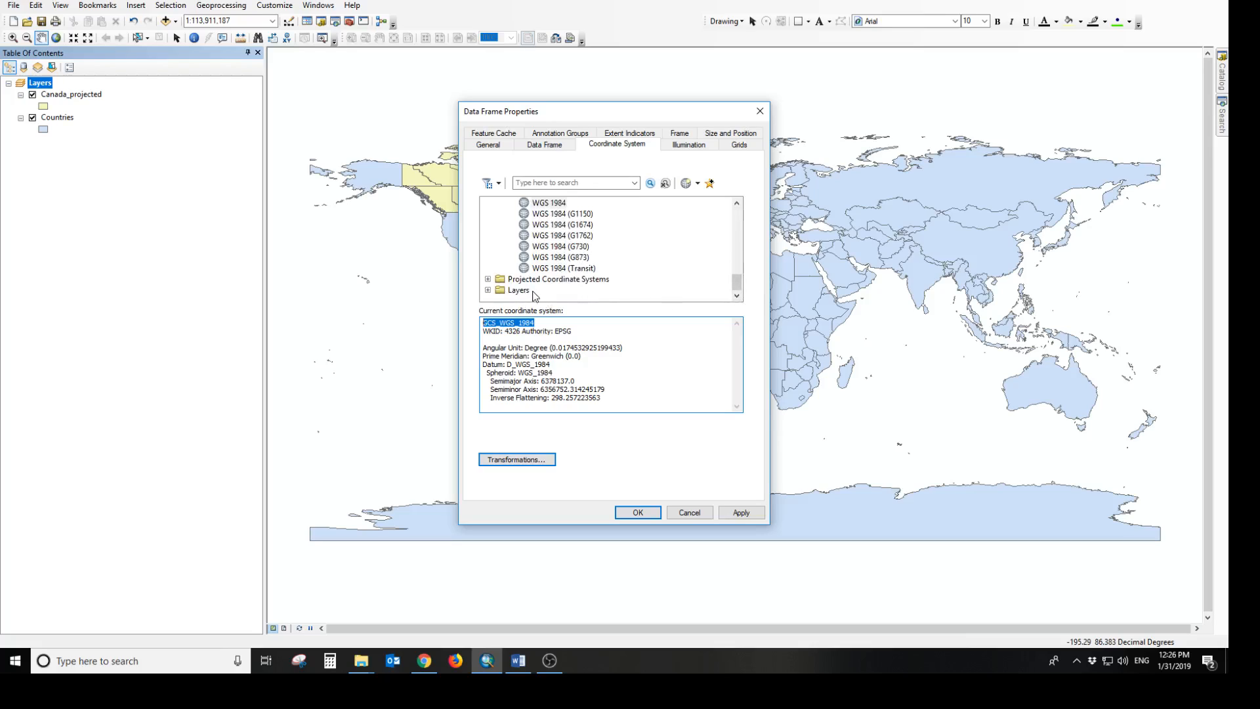
click(522, 290)
click(488, 290)
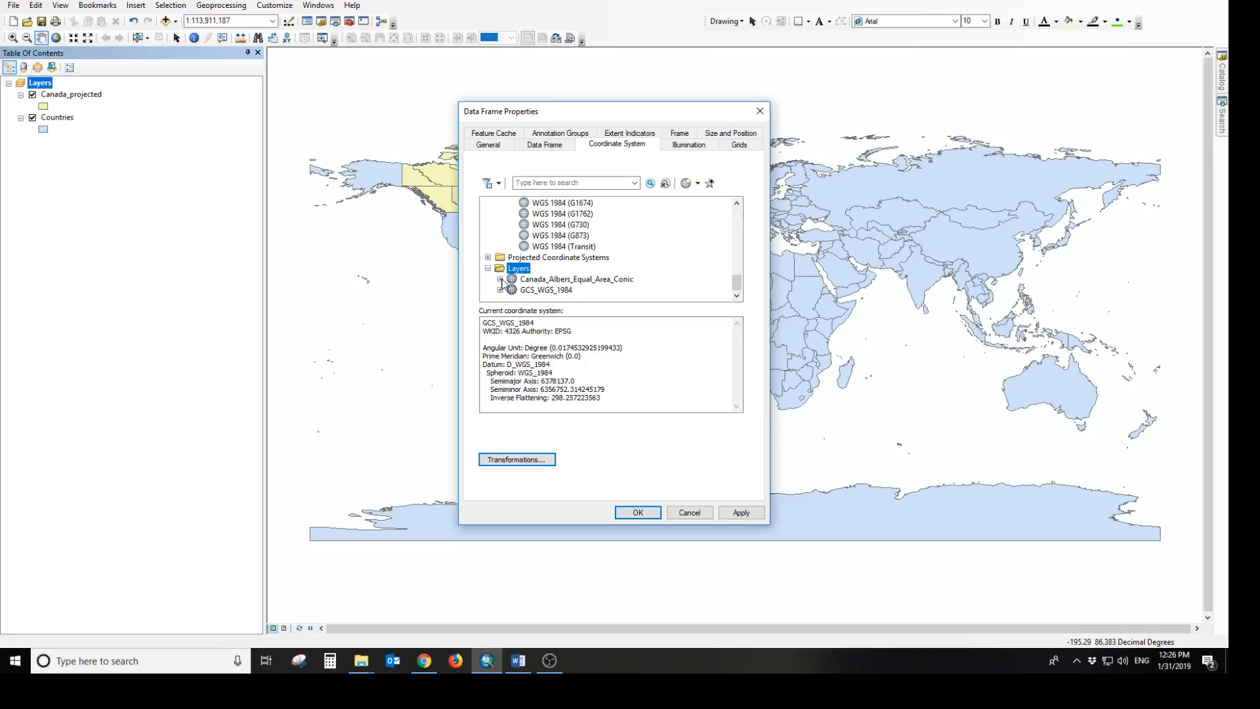
click(500, 279)
click(501, 299)
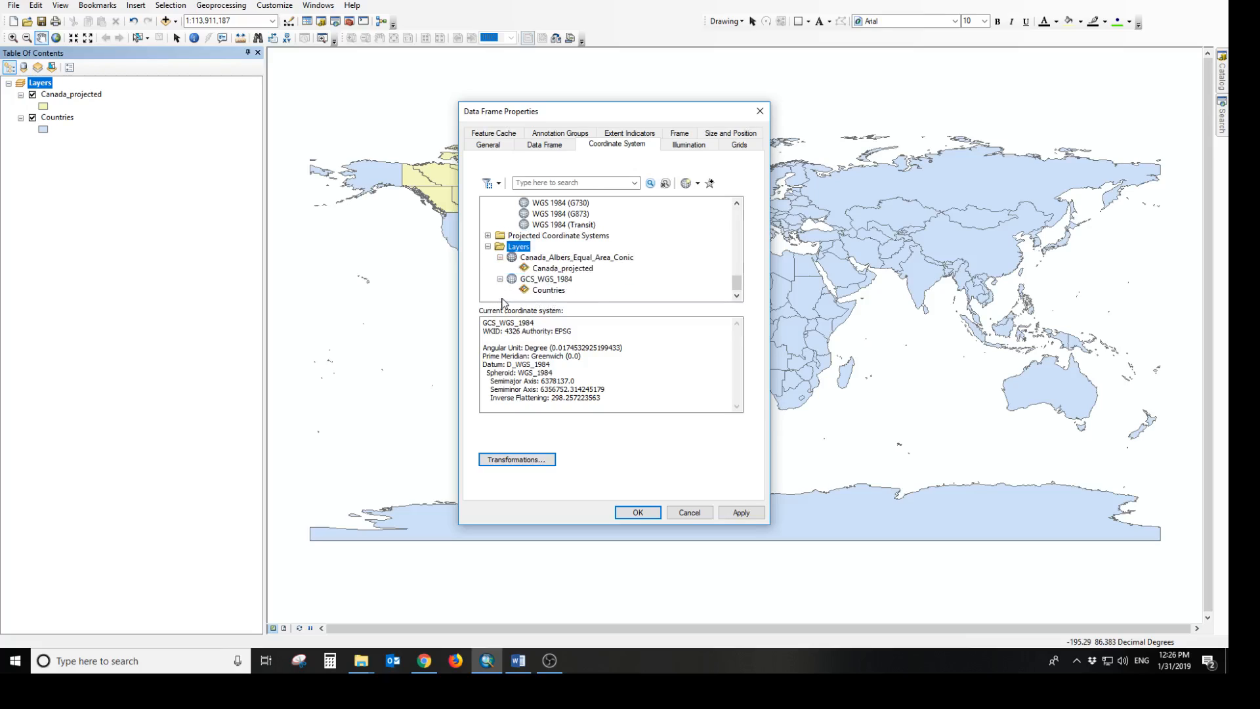
click(551, 292)
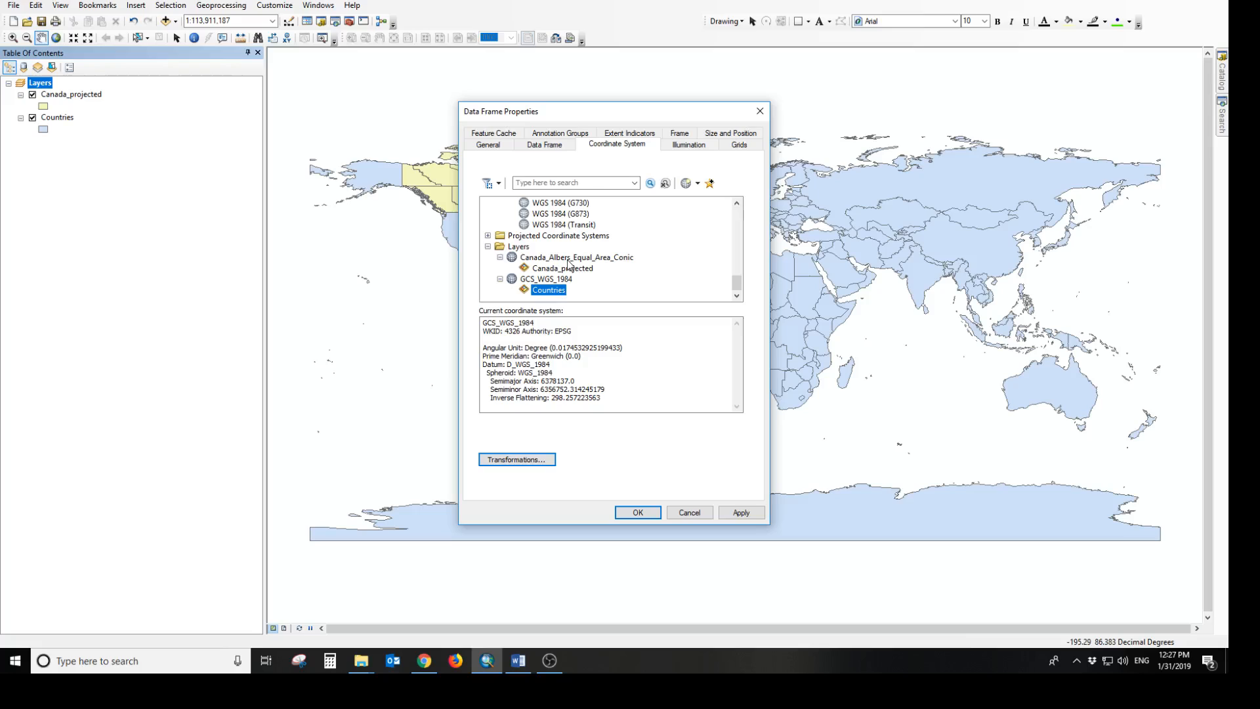
click(760, 111)
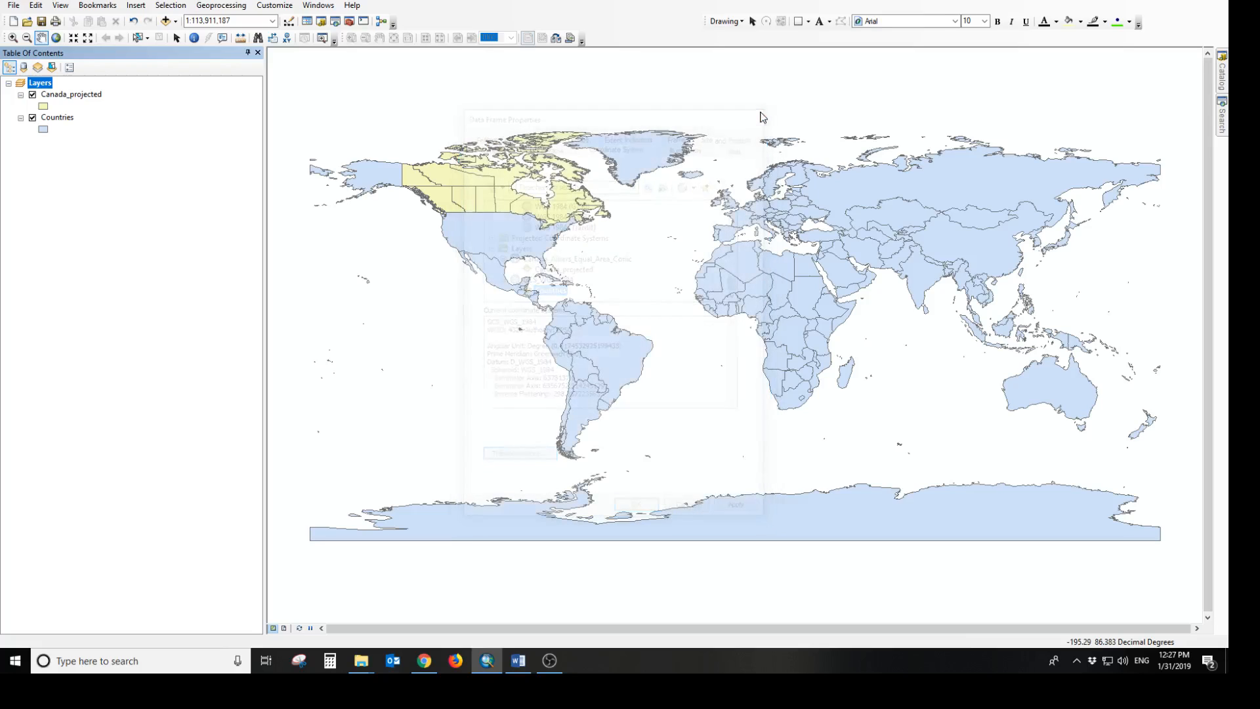